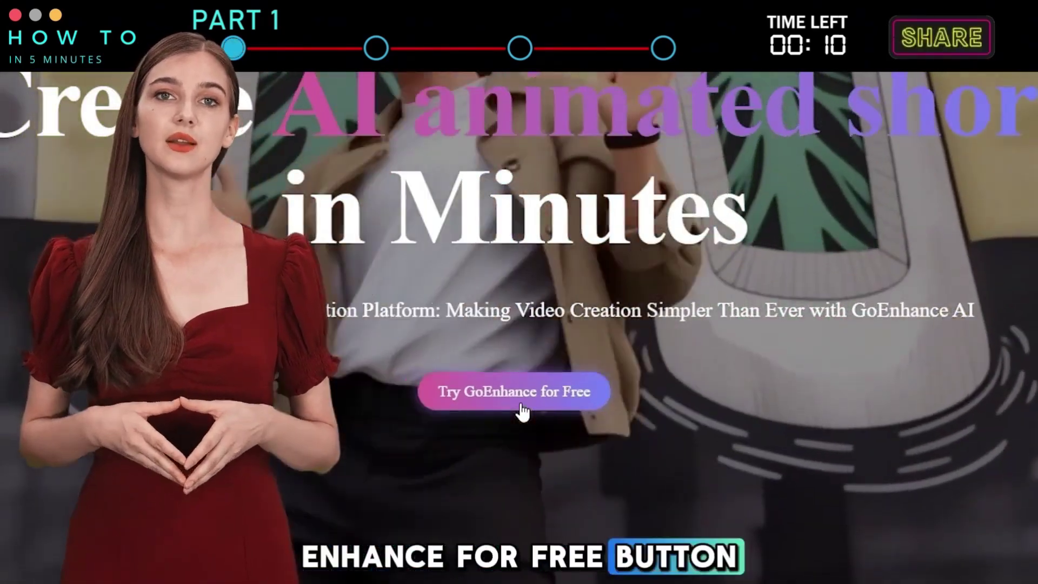
- Start GoEnhance for free and sign in to reach the Main Apps dashboard
{"action": "left_click", "coordinate": [522, 406]}
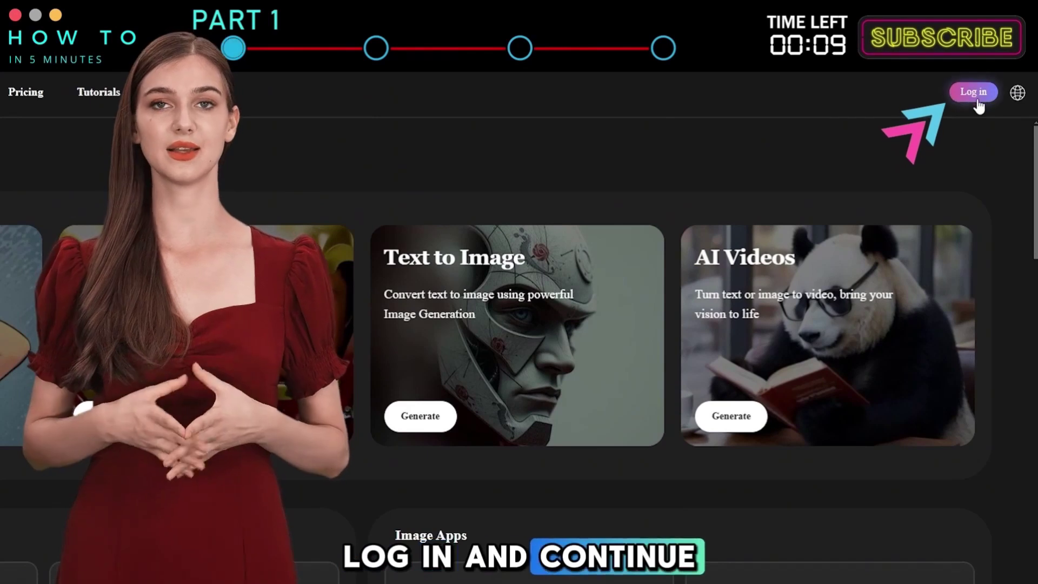
{"action": "left_click", "coordinate": [978, 102]}
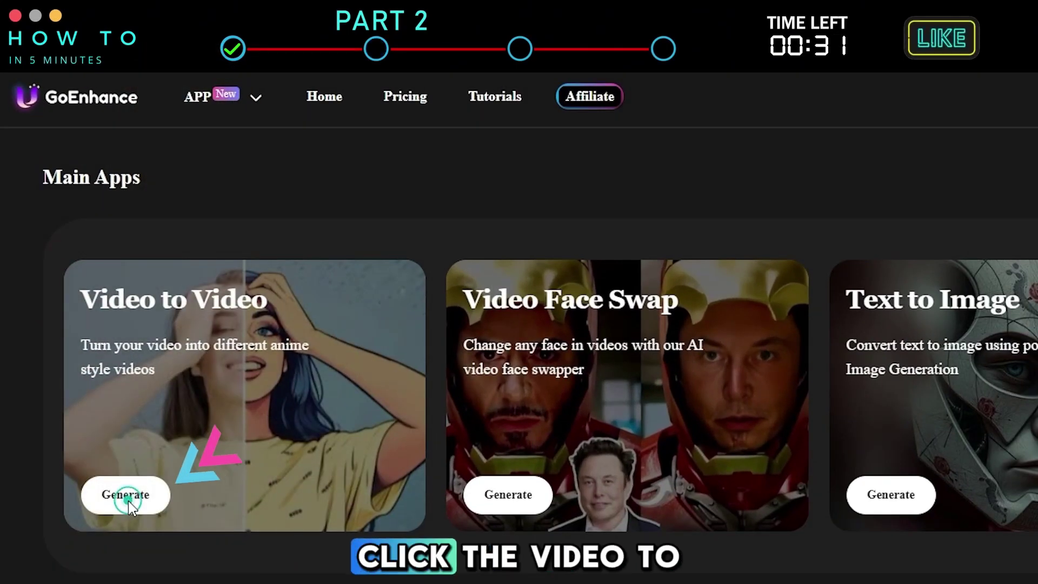
- Open Video to Video and upload a source video clip
{"action": "left_click", "coordinate": [128, 501]}
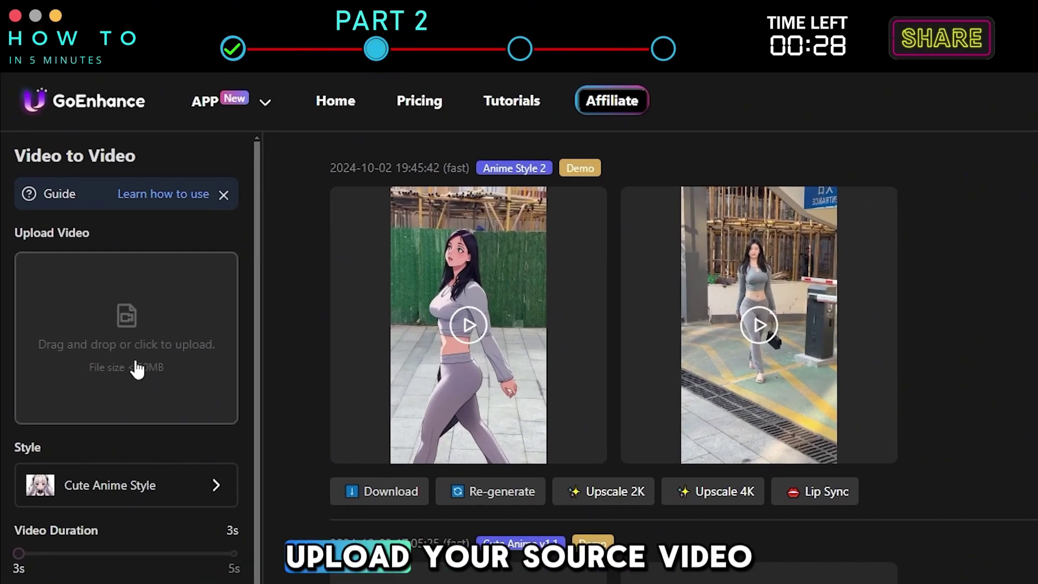
{"action": "left_click", "coordinate": [126, 346]}
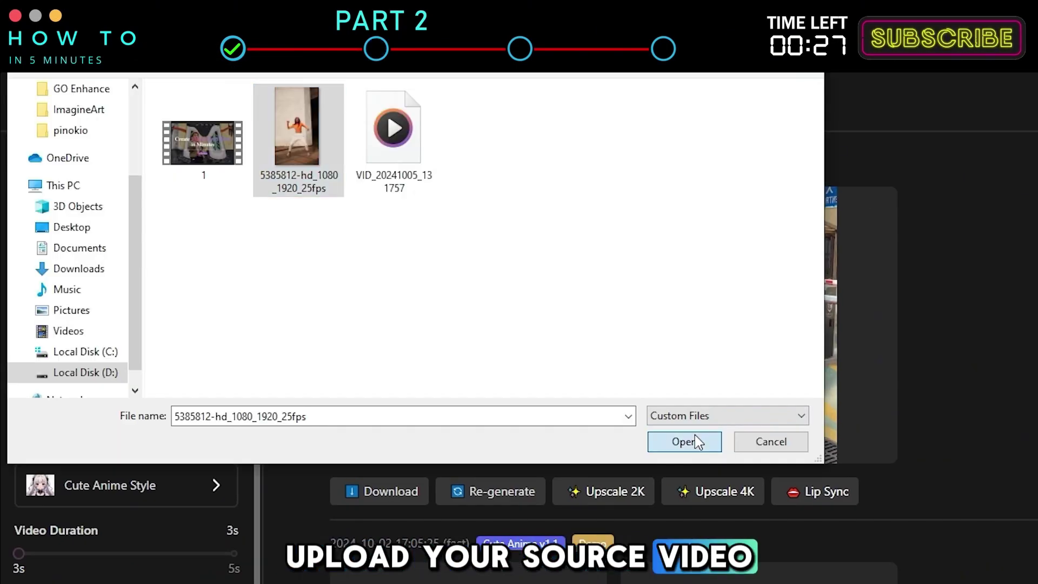
{"action": "left_click", "coordinate": [696, 439]}
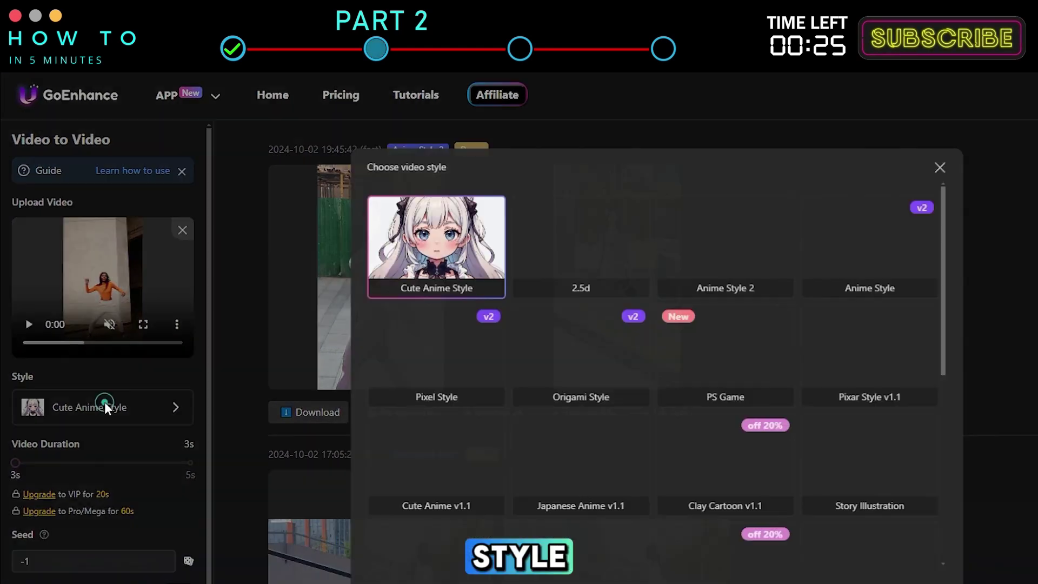
- Use Cute Anime Style, 5 s duration, and person as the only subject
{"action": "left_click", "coordinate": [107, 409]}
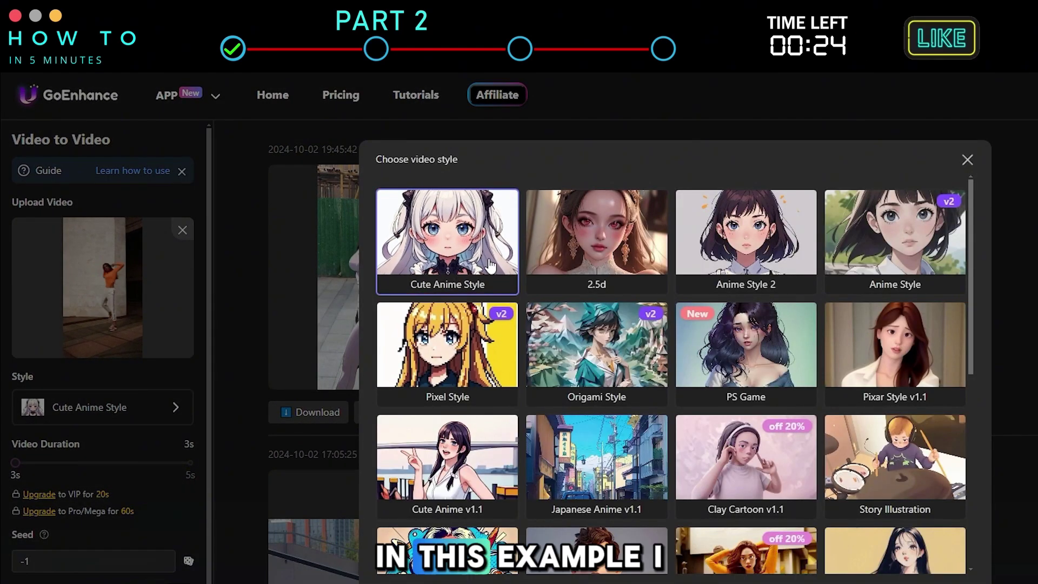
{"action": "left_click", "coordinate": [446, 243]}
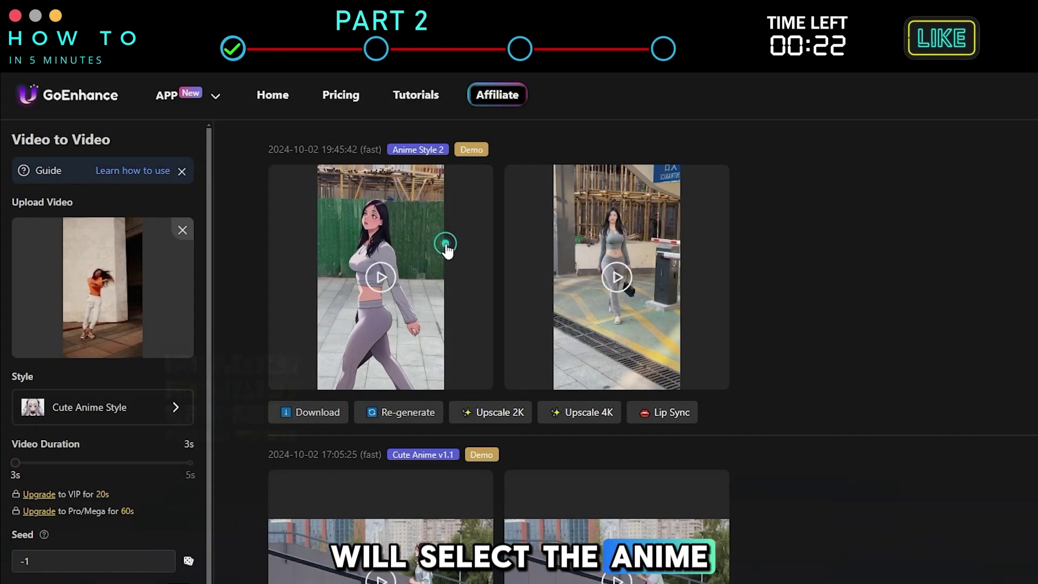
{"action": "mouse_move", "coordinate": [18, 321]}
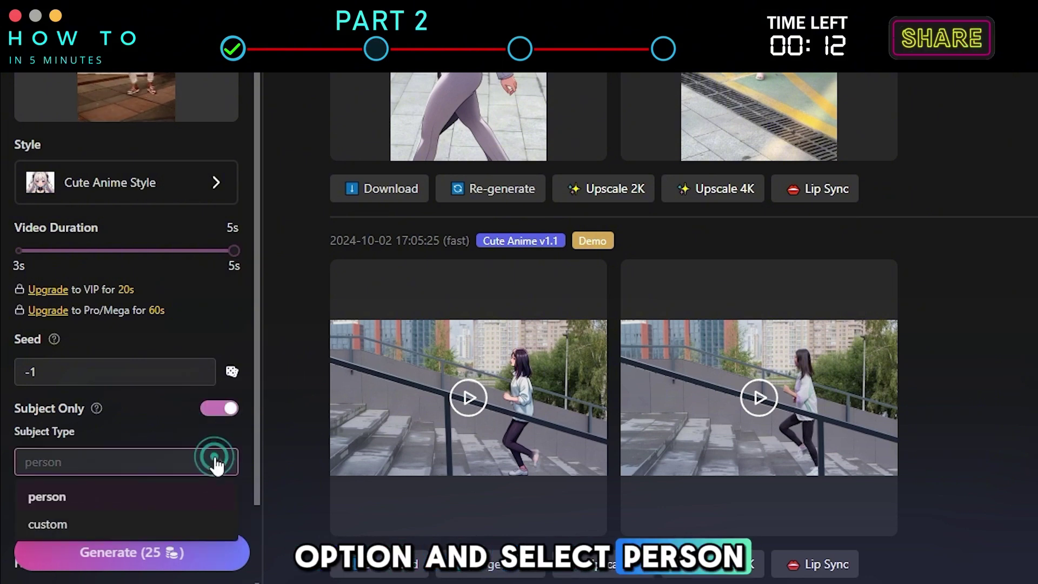
{"action": "left_click", "coordinate": [178, 497]}
{"action": "scroll", "coordinate": [126, 568], "scroll_direction": "down", "scroll_amount": 2}
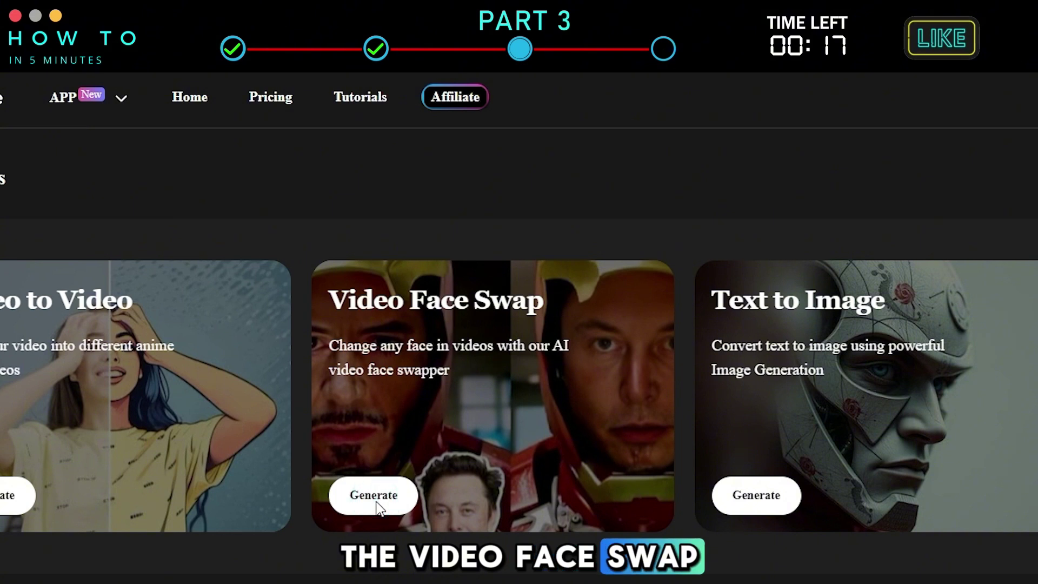
- Upload a face image and a video, trim it to 5 seconds, and generate the face swap
{"action": "left_click", "coordinate": [377, 504]}
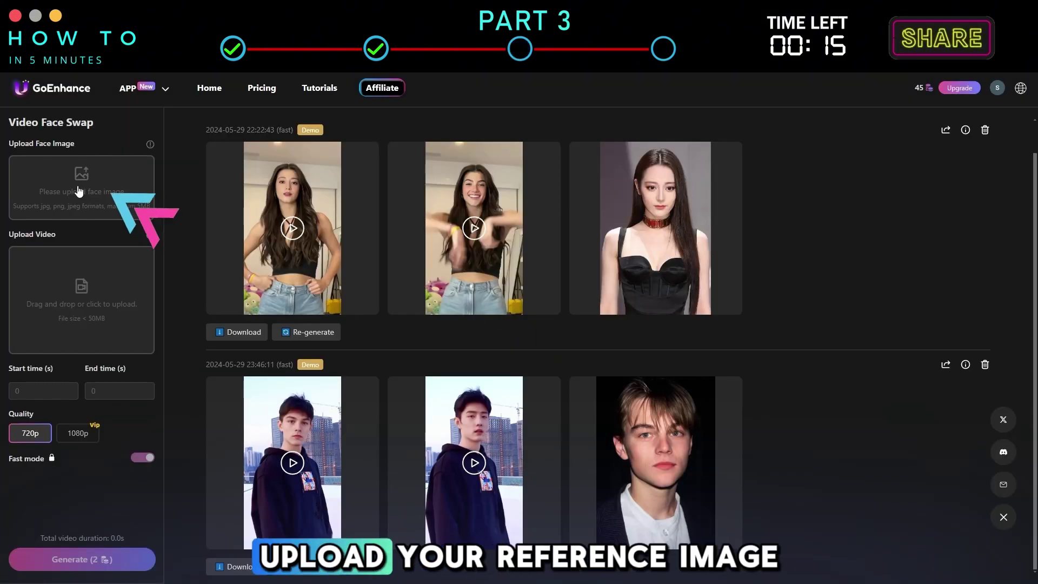
{"action": "left_click", "coordinate": [79, 191]}
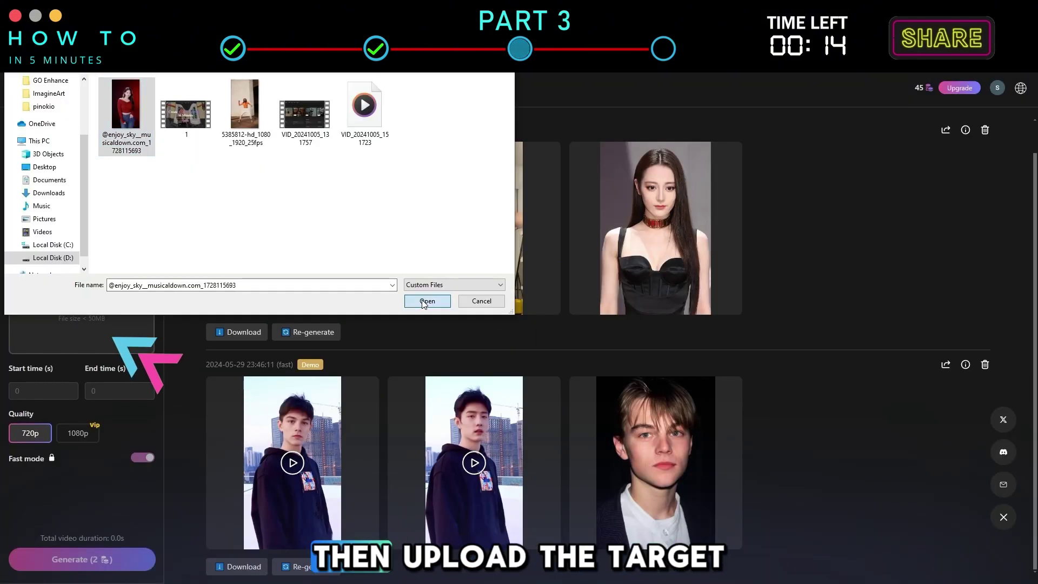
{"action": "left_click", "coordinate": [423, 300]}
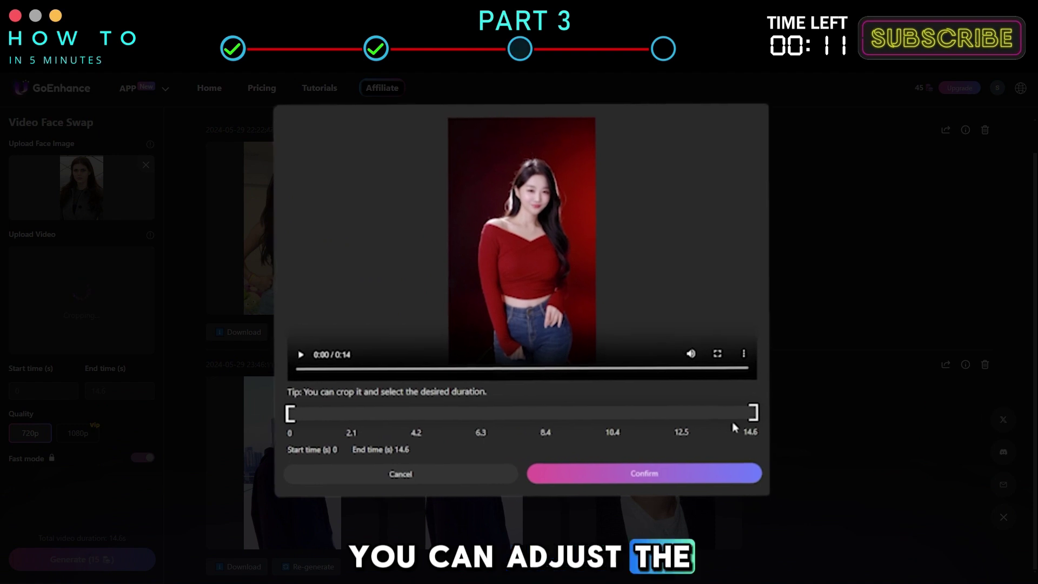
{"action": "left_click_drag", "start_coordinate": [752, 411], "coordinate": [433, 412]}
{"action": "left_click", "coordinate": [646, 471]}
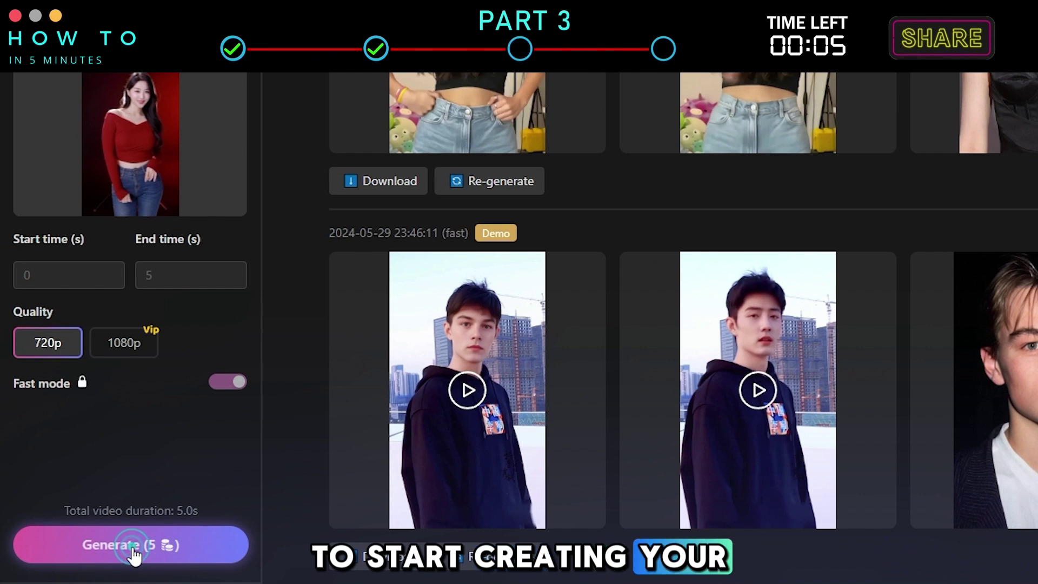
{"action": "left_click", "coordinate": [133, 549]}
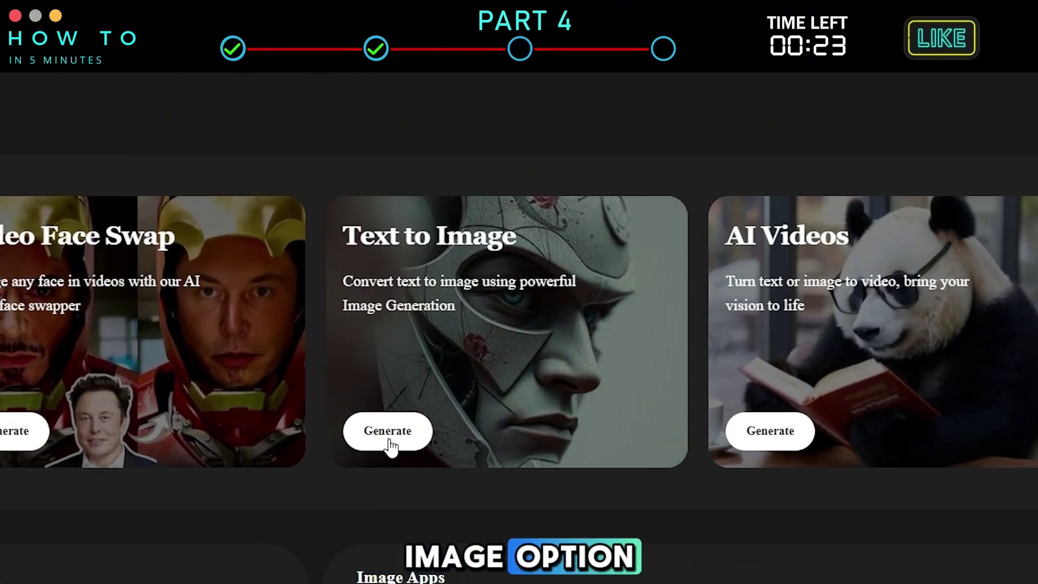
- Paste the lightning prompt, generate a Flux.1 16:9 image, and download it
{"action": "left_click", "coordinate": [388, 439]}
{"action": "key", "text": "ctrl+v"}
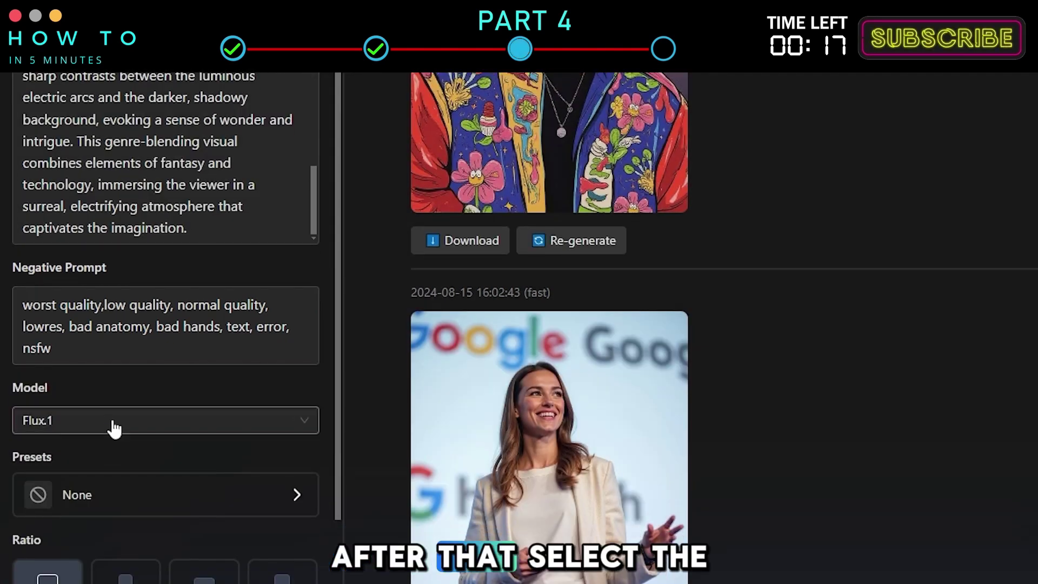
{"action": "left_click", "coordinate": [112, 432]}
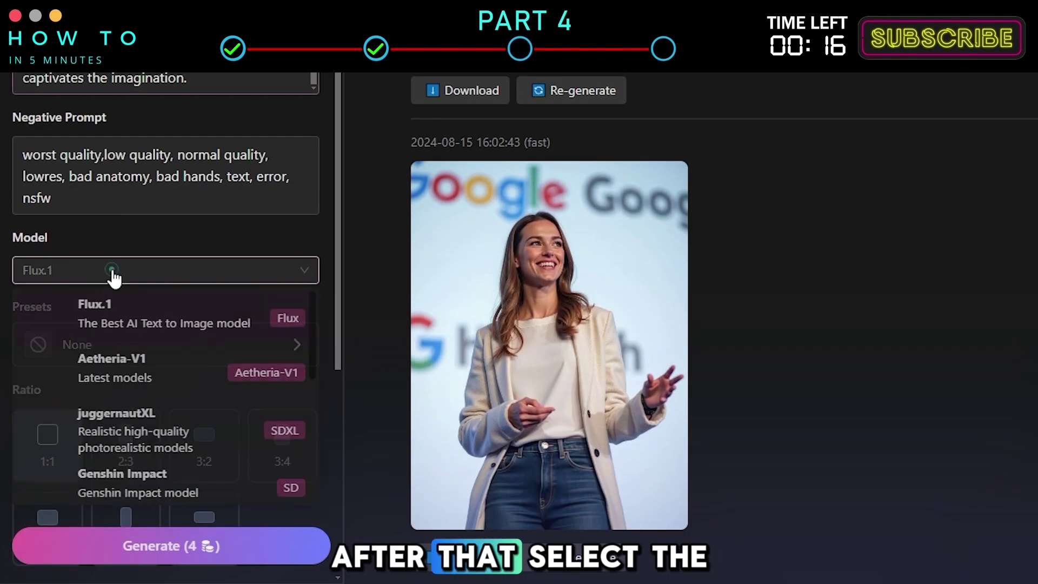
{"action": "left_click", "coordinate": [117, 307]}
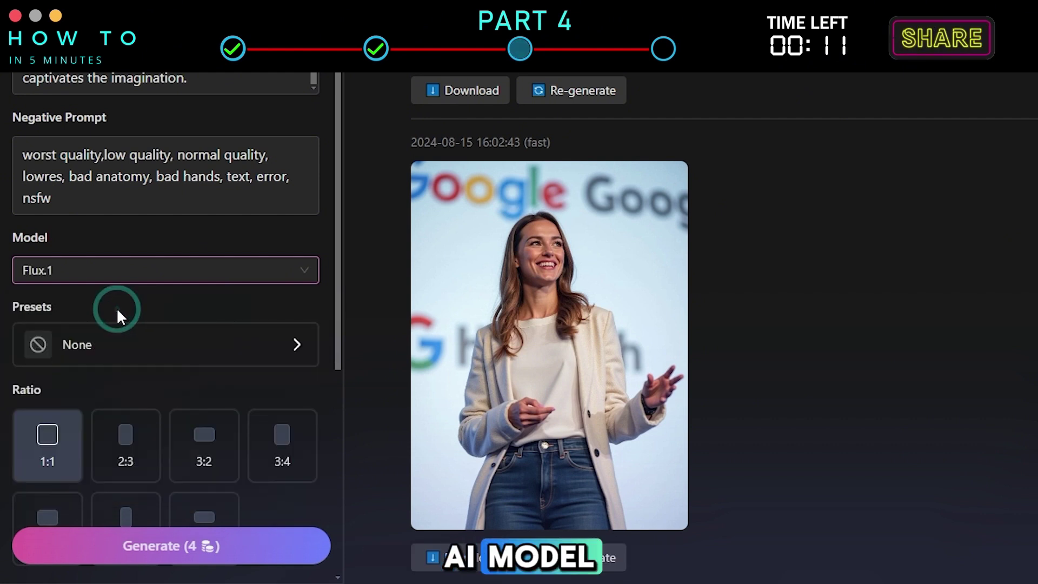
{"action": "scroll", "coordinate": [117, 307], "scroll_direction": "down", "scroll_amount": 4}
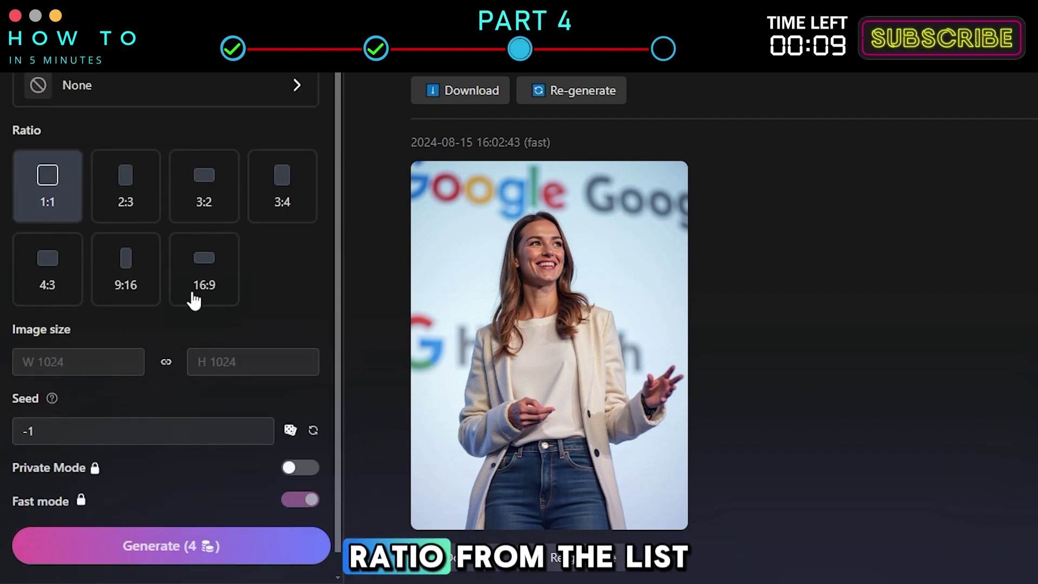
{"action": "scroll", "coordinate": [207, 283], "scroll_direction": "down", "scroll_amount": 1}
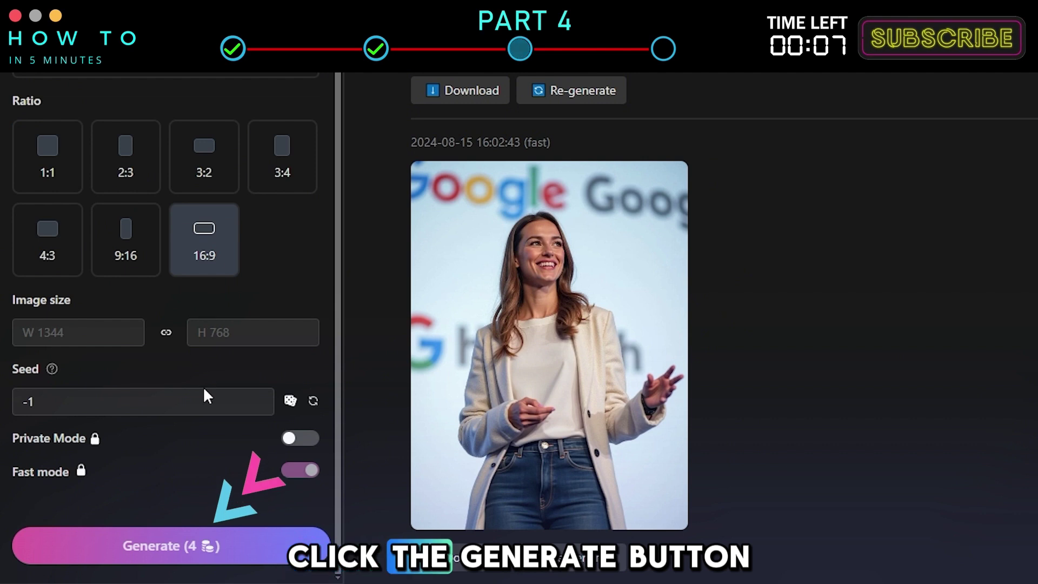
{"action": "left_click", "coordinate": [184, 549]}
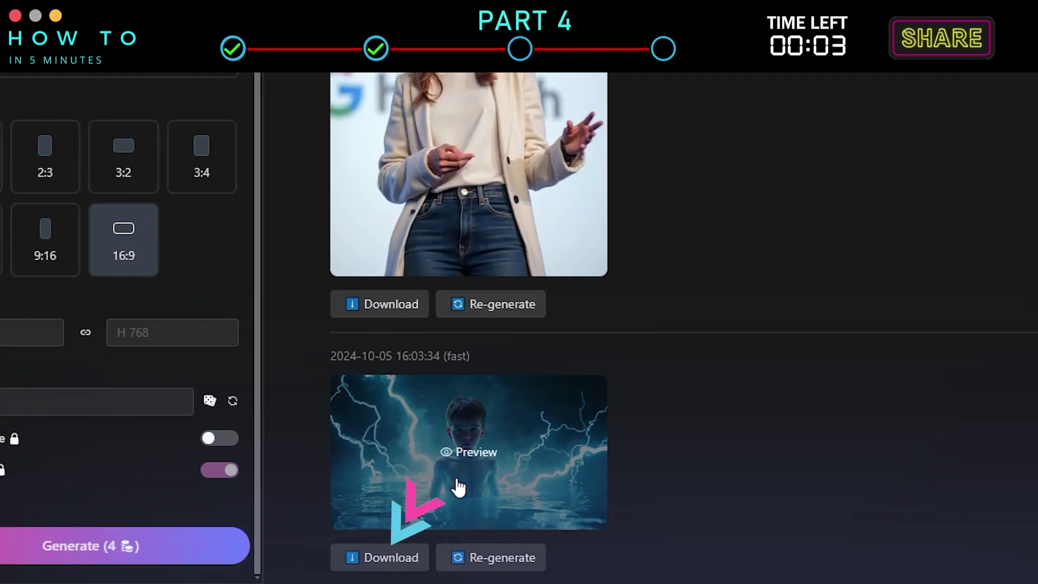
{"action": "left_click", "coordinate": [391, 559]}
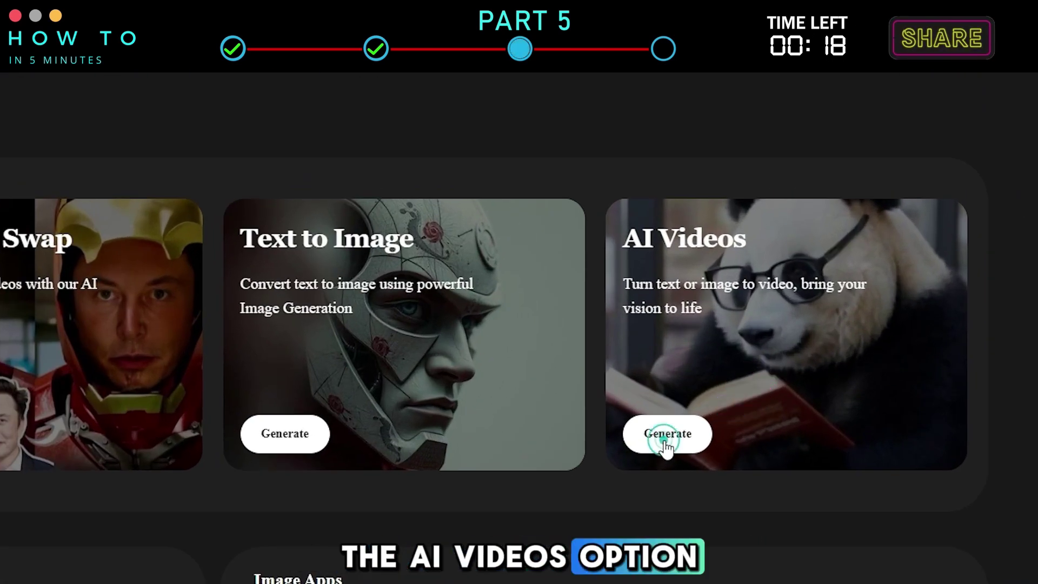
- Generate a Standard AI video from the collie-dog hint prompt at creativity 0.6
{"action": "left_click", "coordinate": [666, 445]}
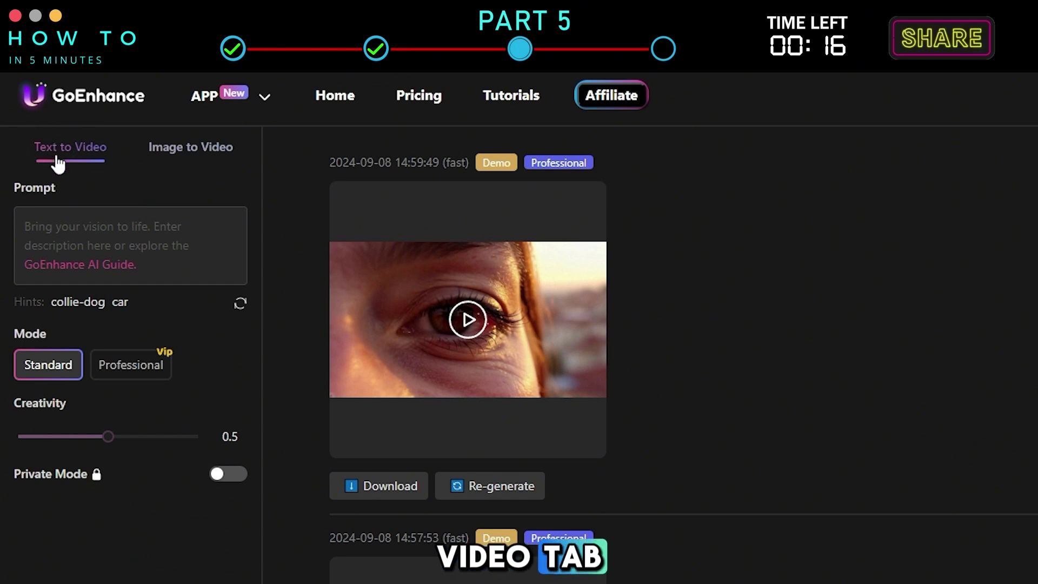
{"action": "left_click", "coordinate": [87, 302]}
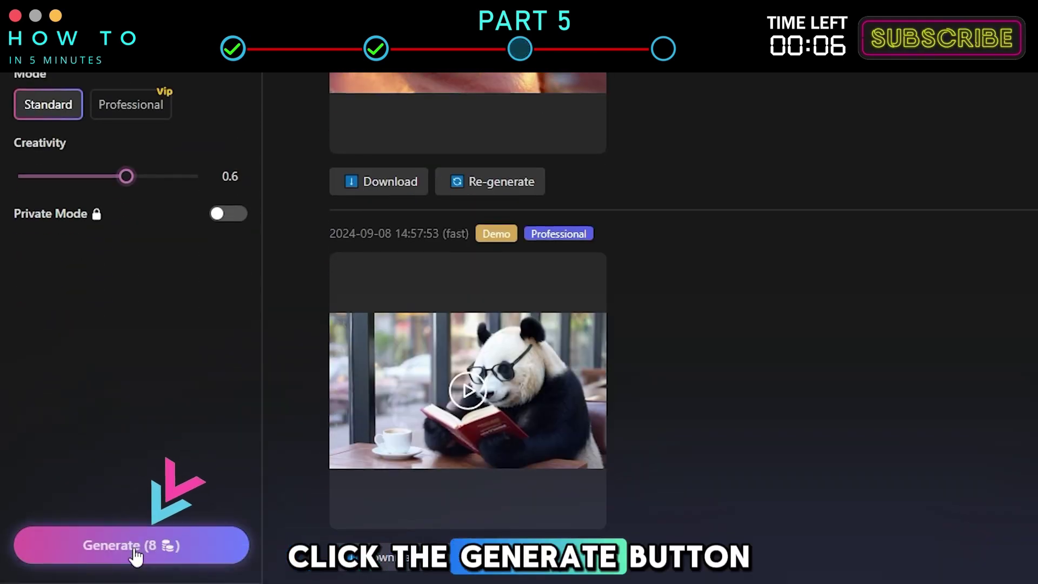
{"action": "left_click", "coordinate": [132, 545]}
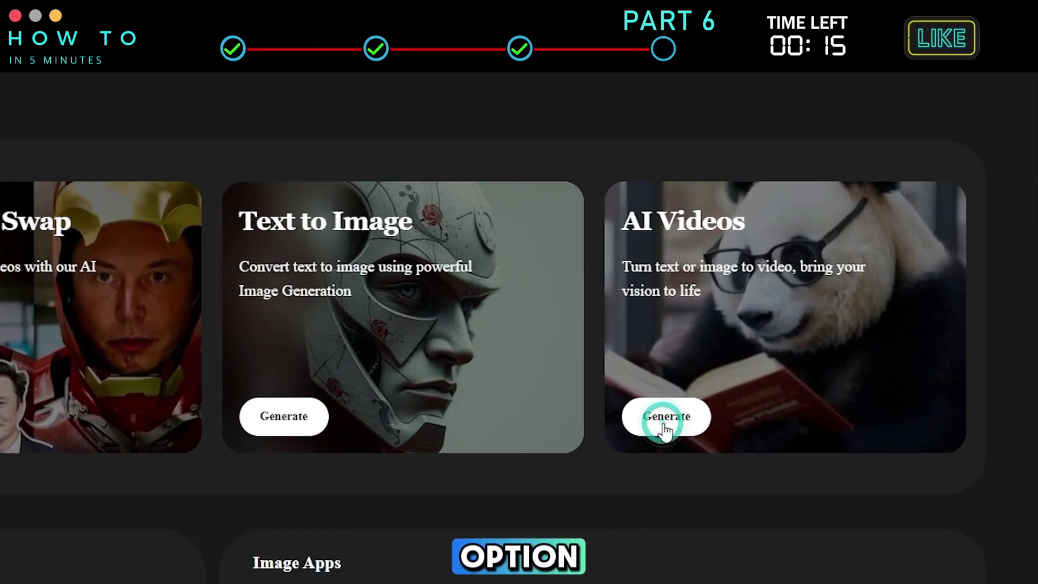
- Generate an Image to Video clip from the neon portrait with prompt 'gently moves with misty effect surrounded'
{"action": "left_click", "coordinate": [665, 428]}
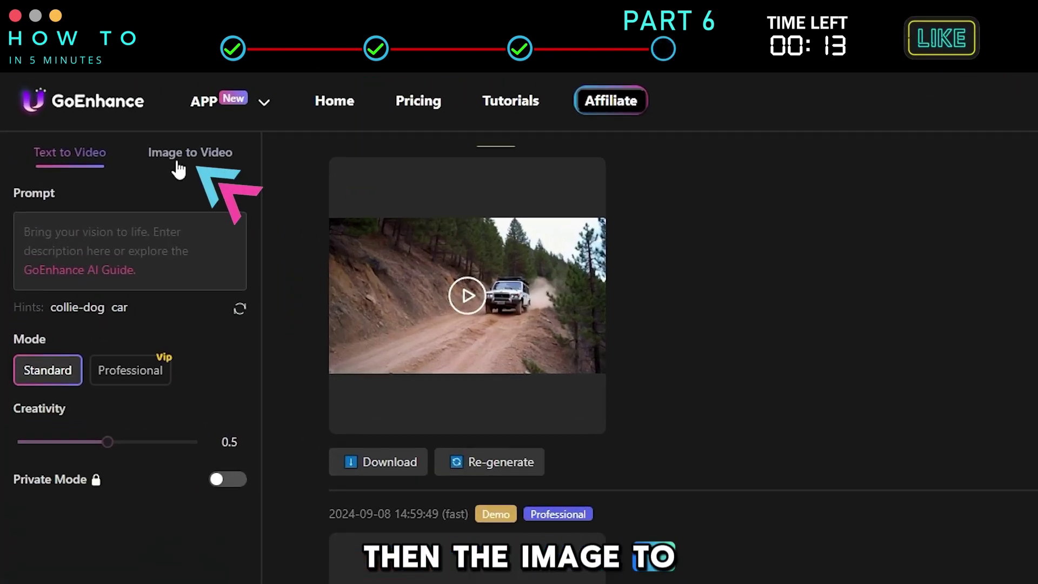
{"action": "left_click", "coordinate": [179, 162]}
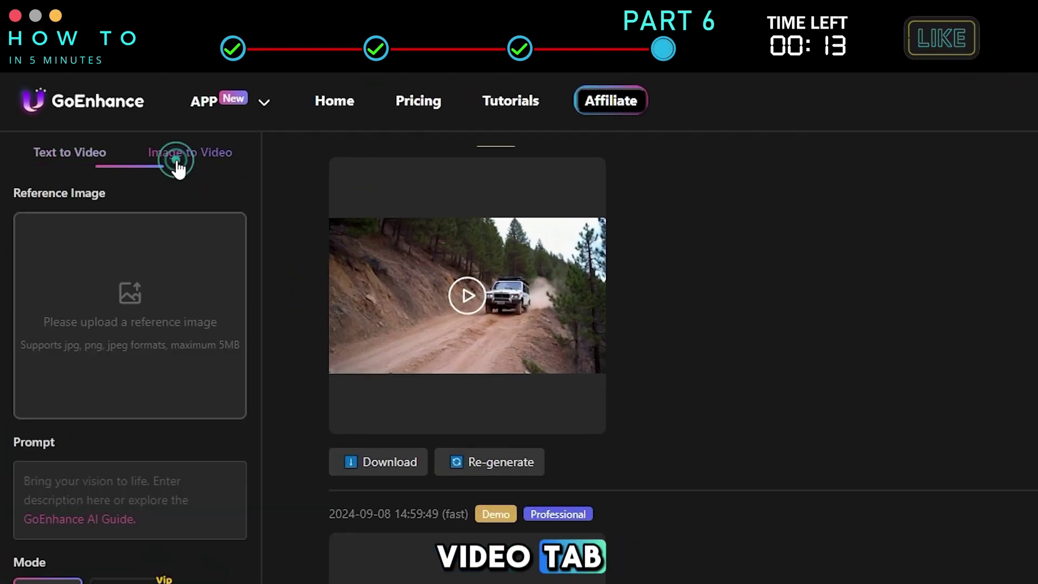
{"action": "left_click", "coordinate": [128, 316]}
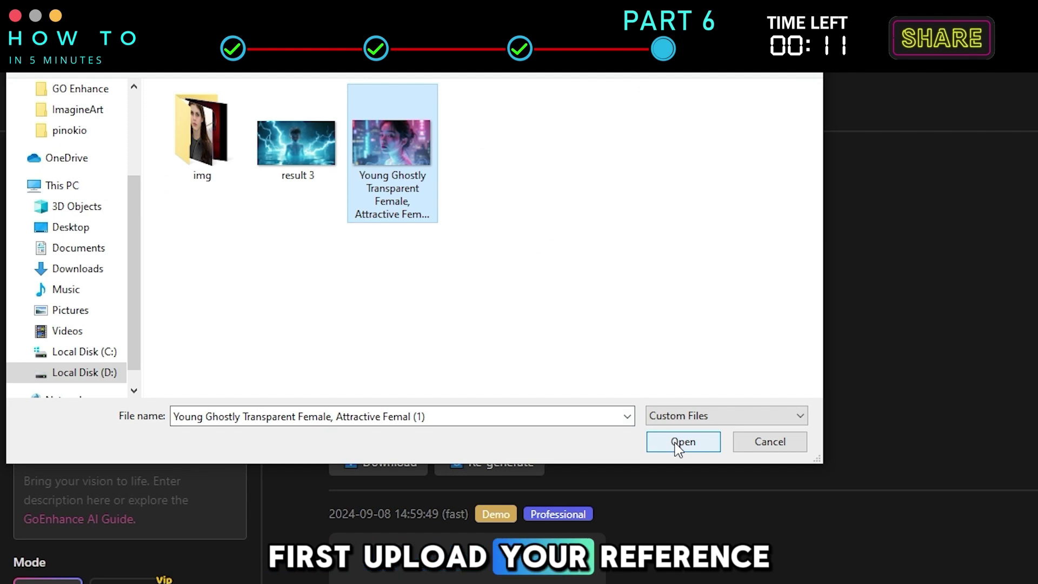
{"action": "left_click", "coordinate": [681, 441]}
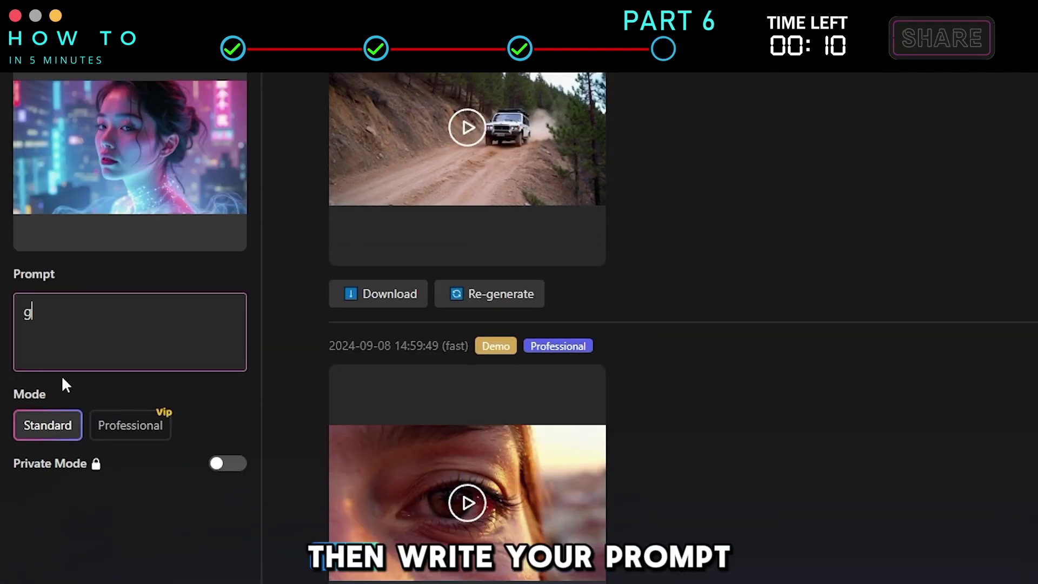
{"action": "type", "text": "ently moves with with misty effect surrounded"}
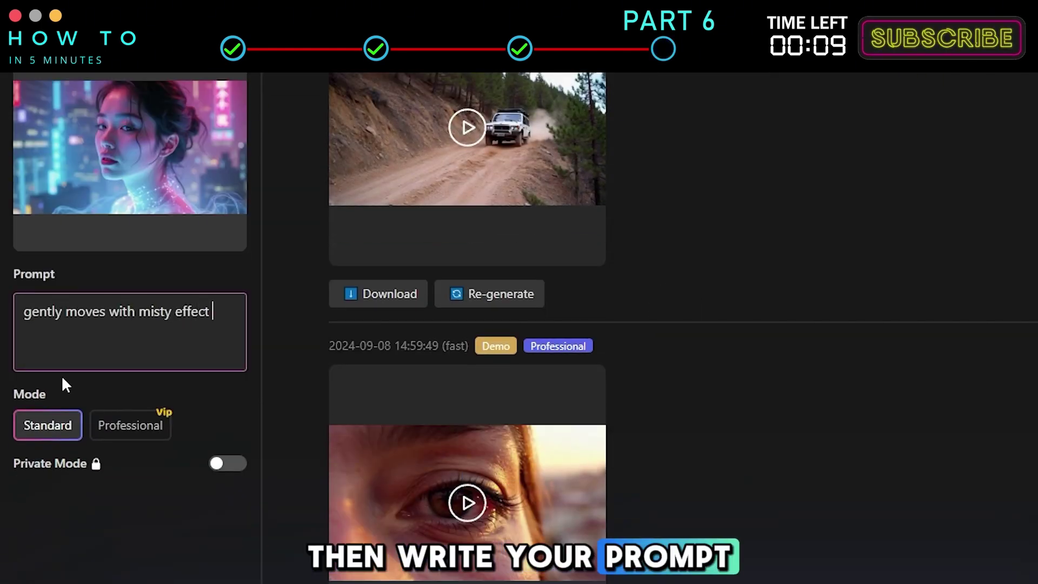
{"action": "scroll", "coordinate": [89, 327], "scroll_direction": "down", "scroll_amount": 3}
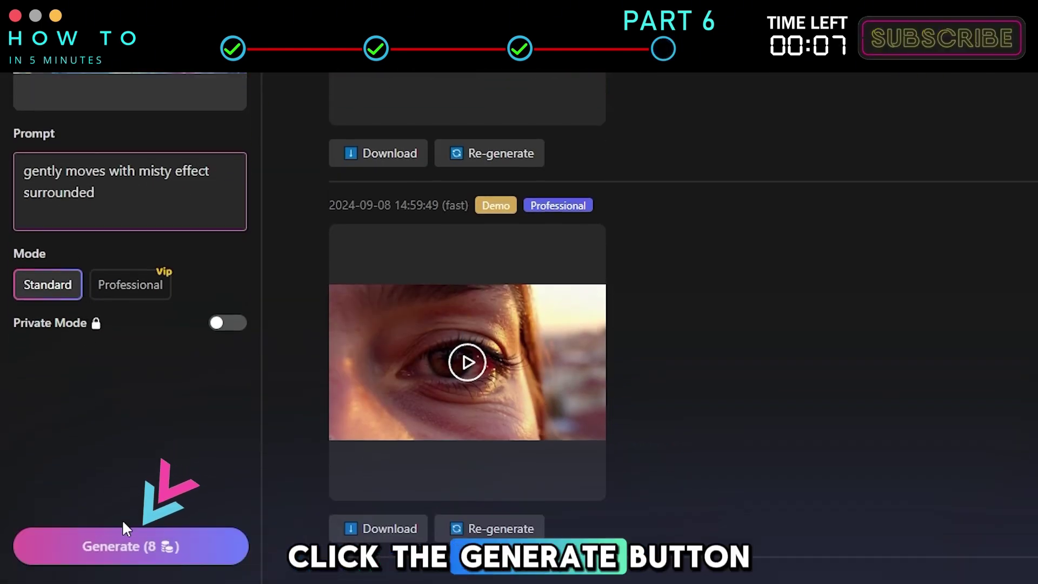
{"action": "left_click", "coordinate": [132, 545]}
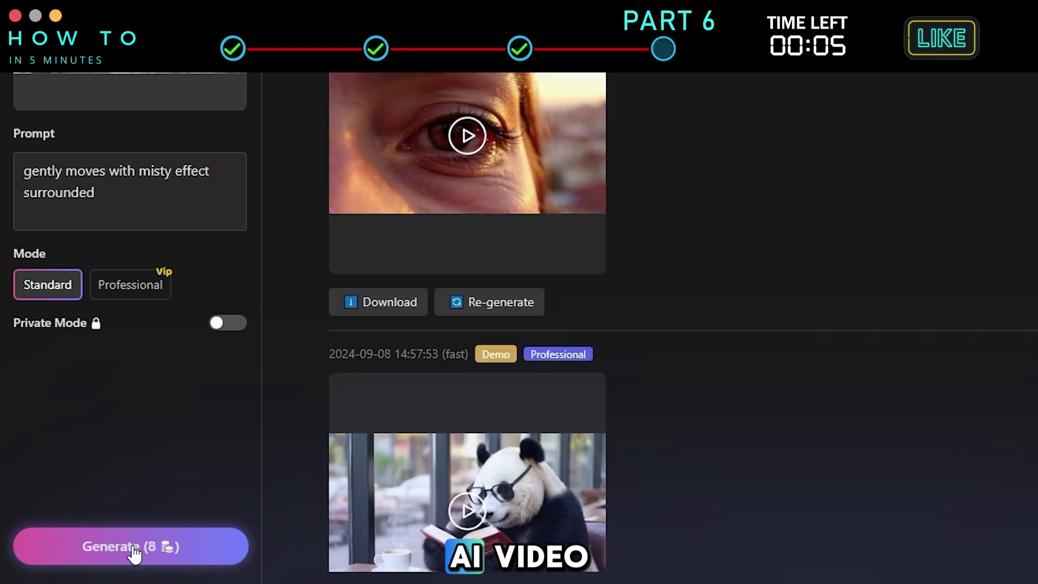